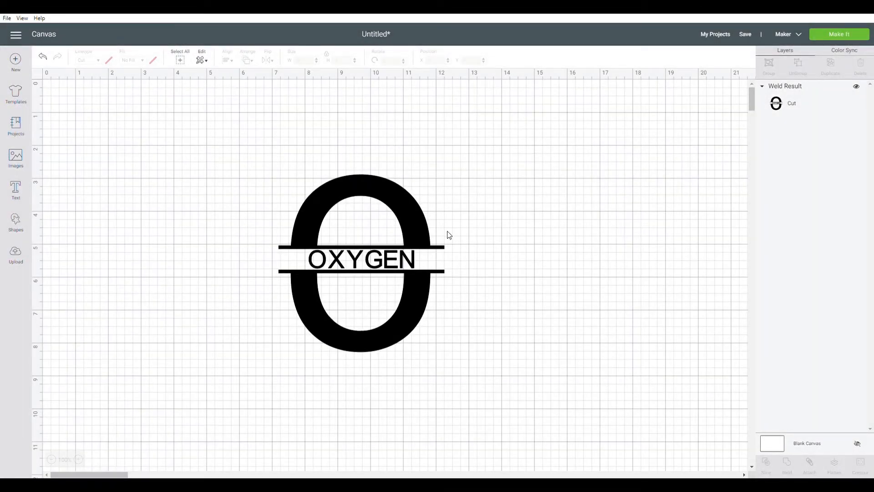
Step: Move the OXYGEN monogram toward the right edge of the canvas and shrink it to about 2.7 by 2.9 inches
left_click_drag(435, 252, 650, 242)
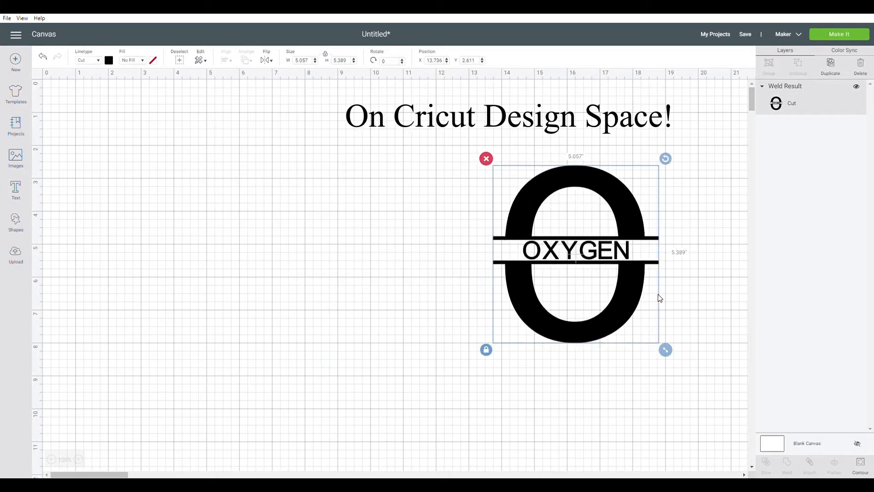
left_click_drag(667, 350, 687, 306)
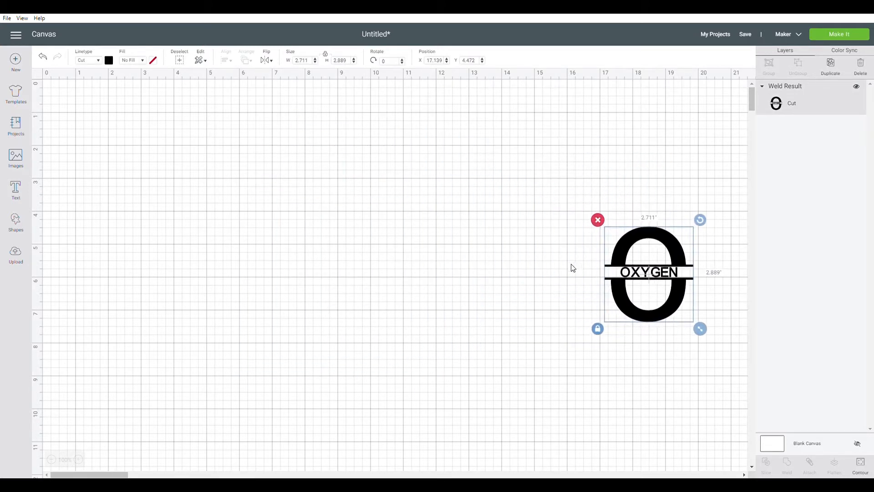
left_click(165, 206)
Step: Add the text letter N and enlarge it to about 5.1 by 6.5 inches in the middle of the canvas
left_click(16, 191)
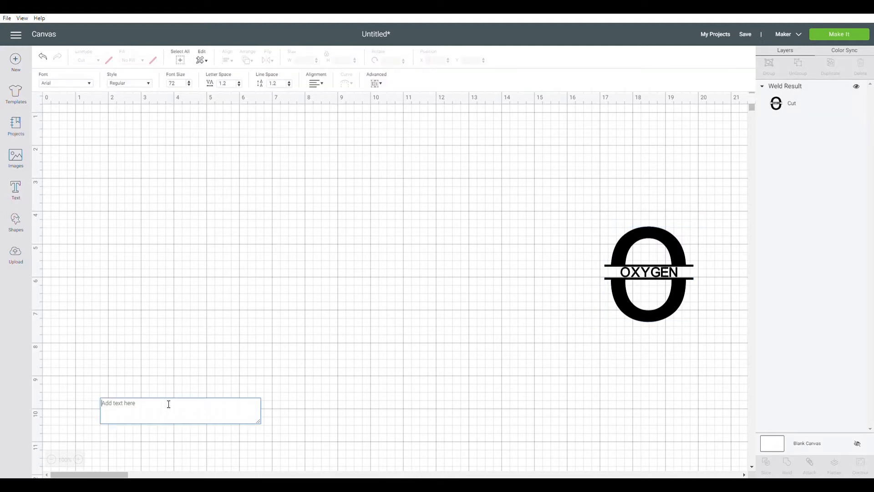
type("N")
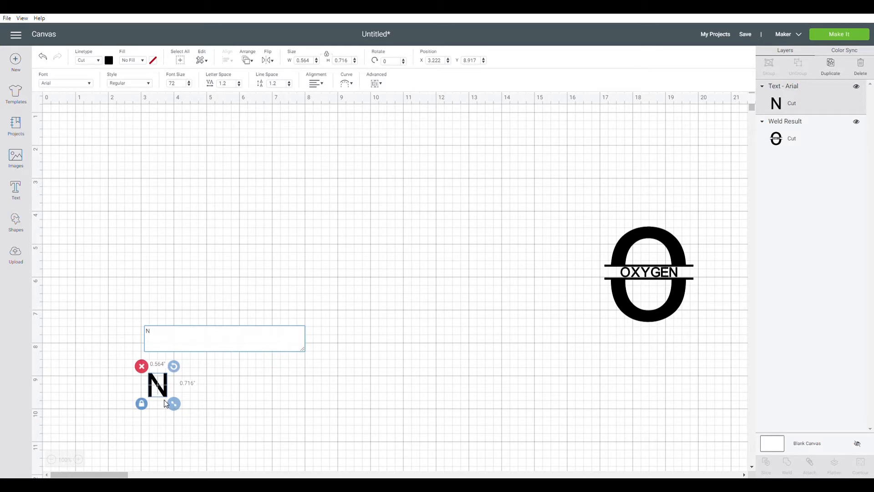
left_click(308, 278)
left_click_drag(166, 391, 384, 404)
left_click_drag(353, 352, 360, 273)
left_click_drag(376, 336, 427, 391)
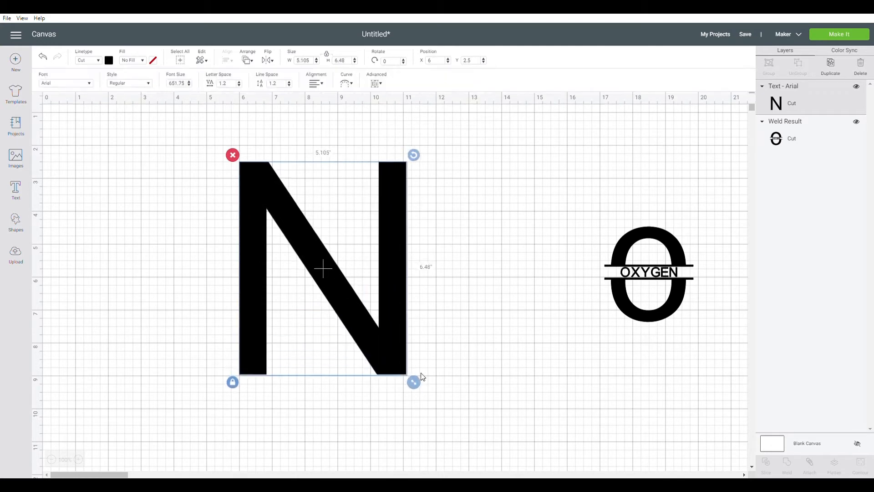
left_click(448, 273)
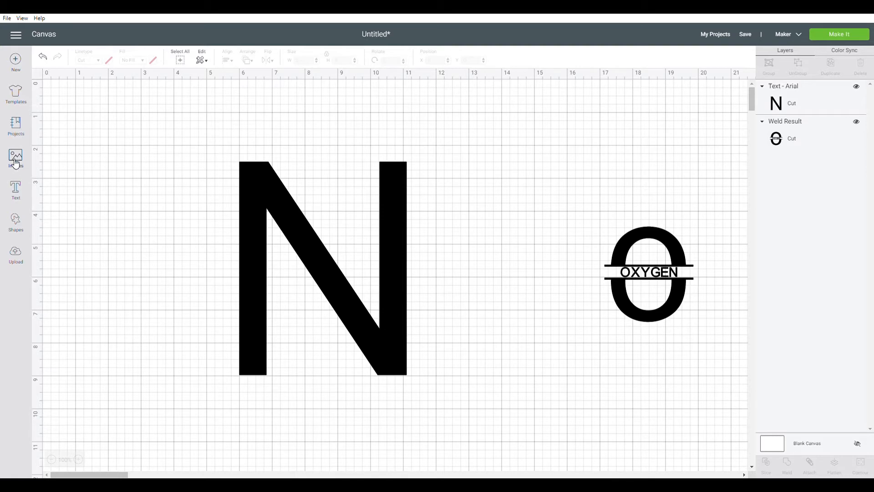
Step: Insert a square, unlock its proportions and reshape it into a bar about 6.1 by 0.24 inches across the middle of the N
left_click(16, 221)
left_click(52, 162)
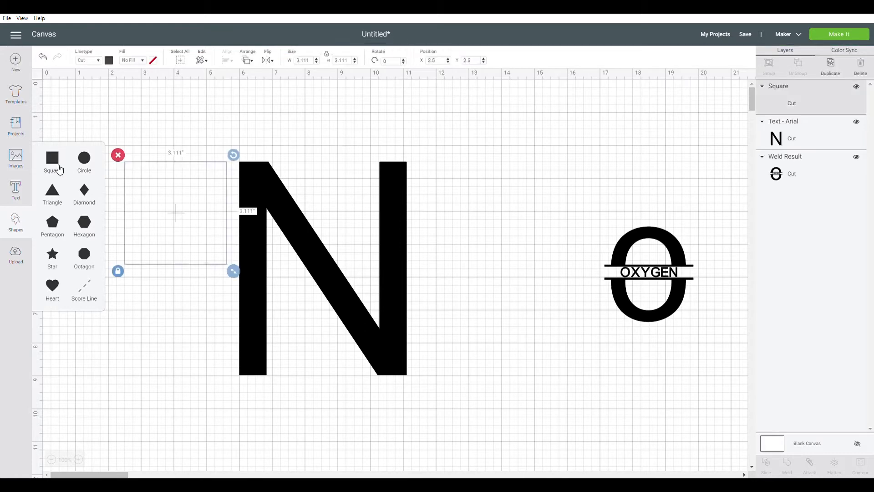
left_click(163, 256)
left_click(117, 272)
left_click_drag(233, 272, 527, 264)
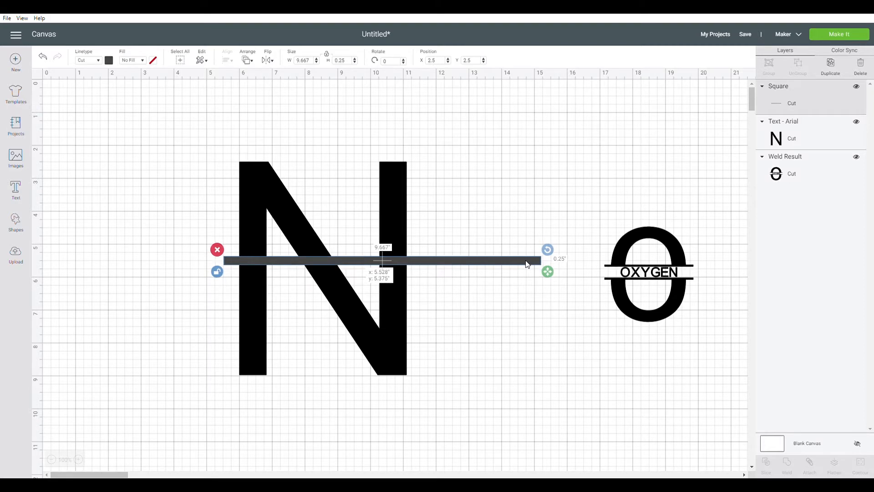
left_click_drag(527, 264, 527, 264)
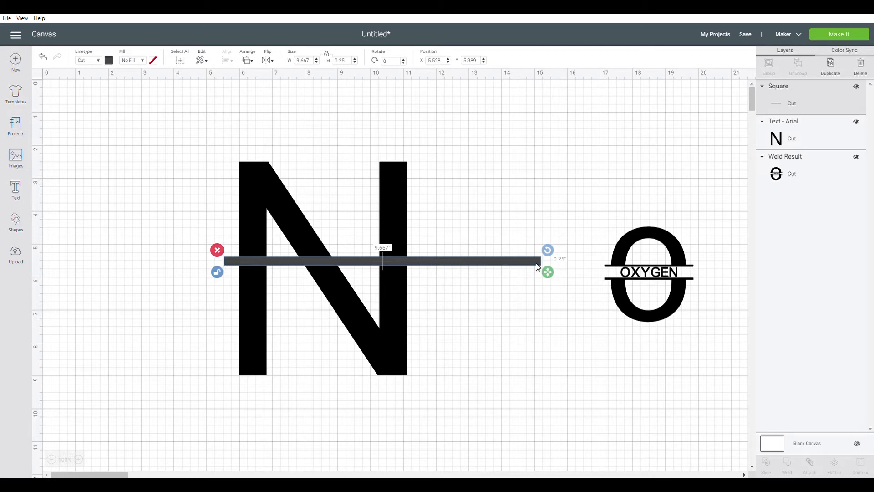
left_click_drag(548, 274, 432, 274)
left_click(487, 276)
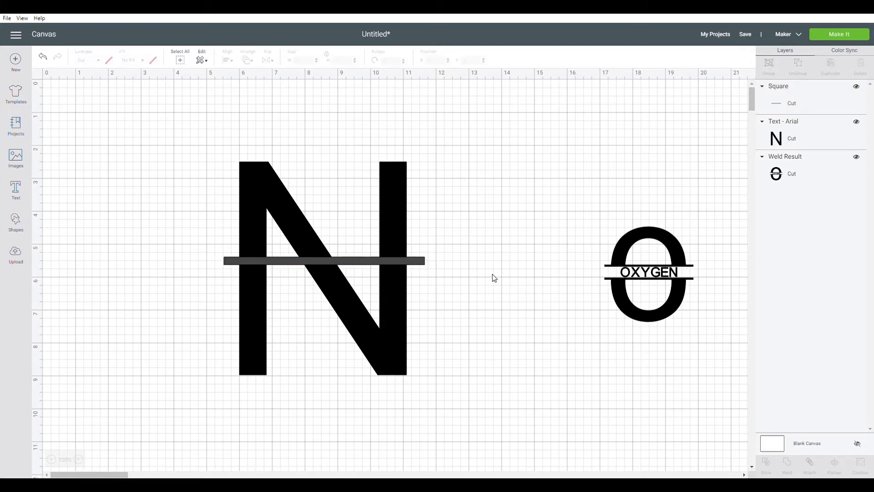
Step: Duplicate the thin bar and place the copy in the empty area above the N
left_click(422, 263)
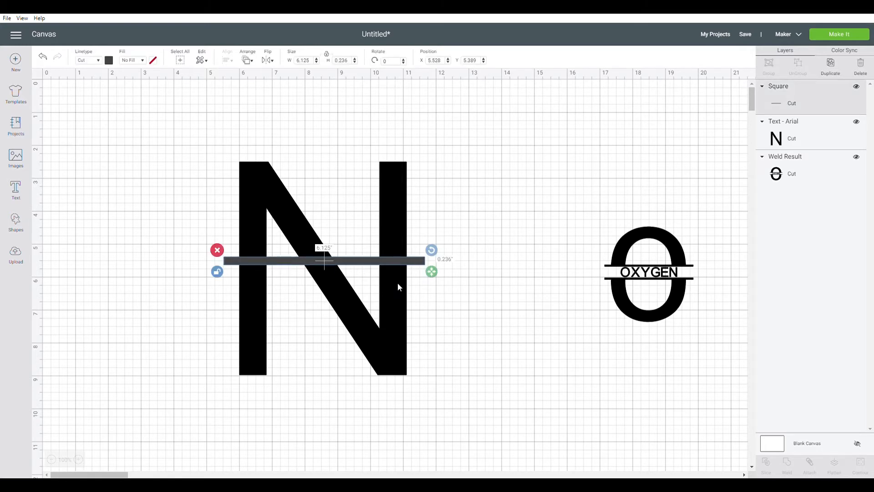
key("ctrl+d")
left_click_drag(397, 283, 491, 154)
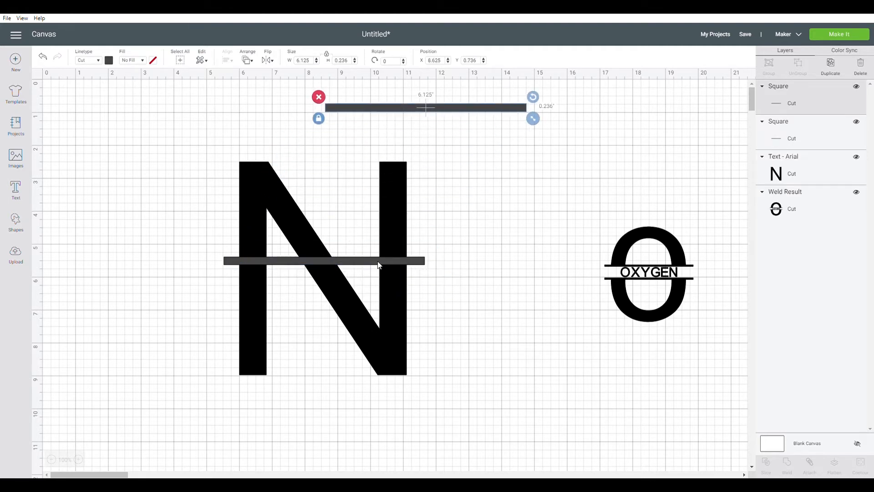
left_click(423, 262)
right_click(421, 261)
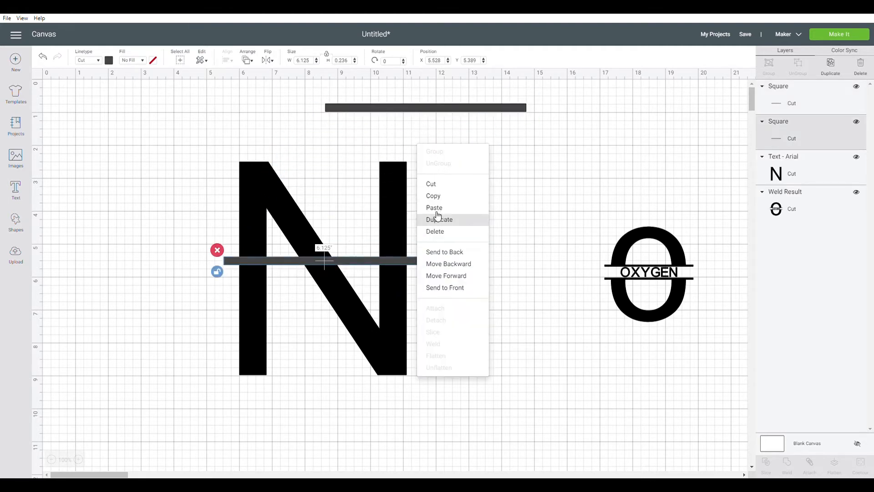
left_click(548, 161)
right_click(500, 111)
left_click(517, 171)
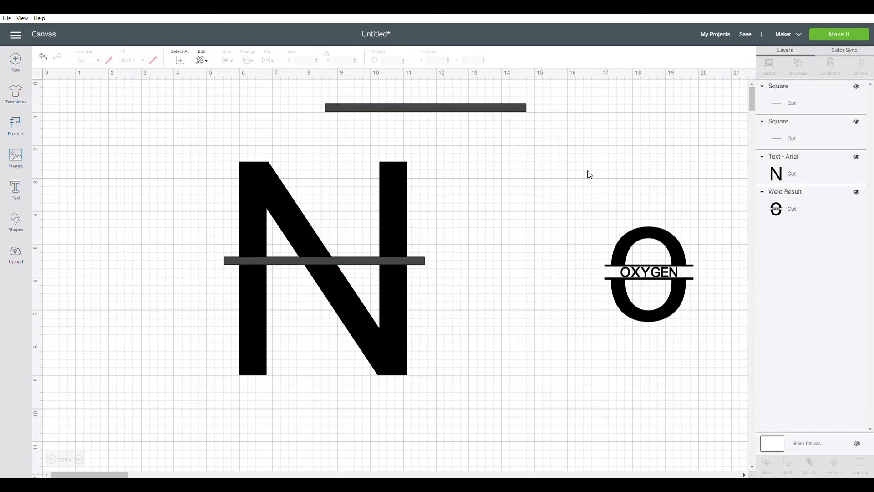
Step: Weld the N and the bar crossing it into one shape and shift it slightly
left_click_drag(481, 184, 331, 305)
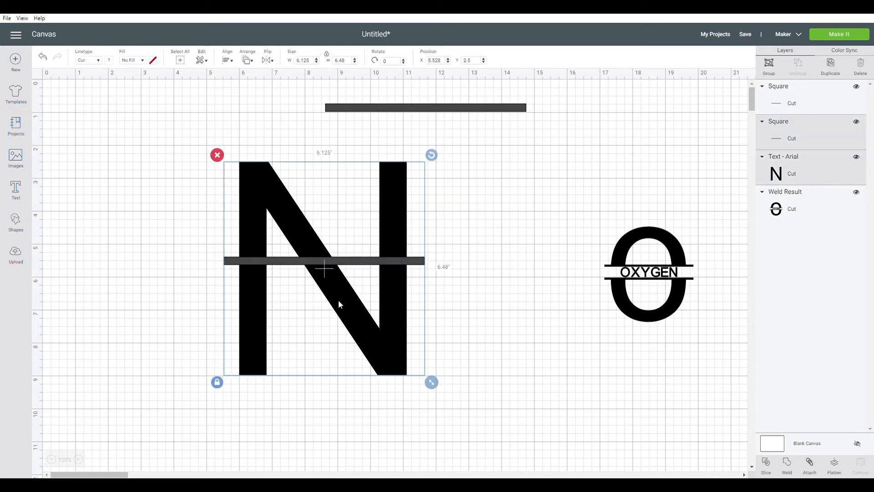
left_click(793, 473)
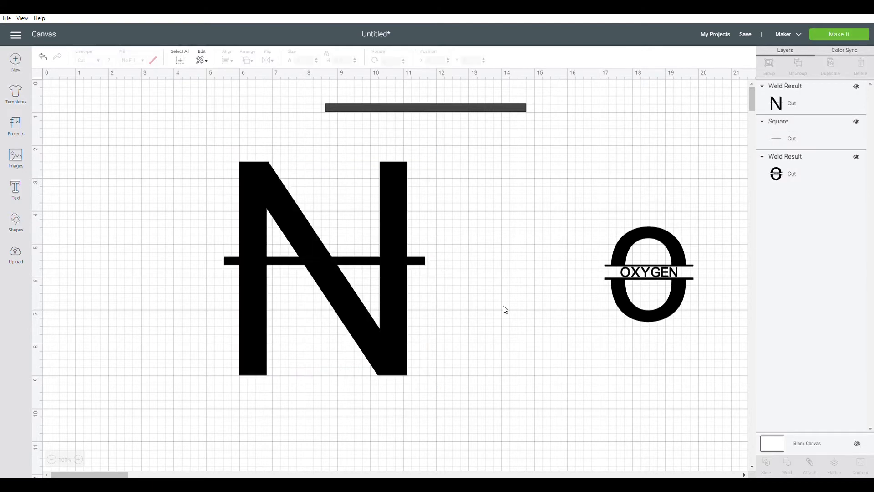
mouse_move(399, 285)
left_mouse_down()
mouse_move(414, 299)
mouse_move(405, 293)
left_mouse_up()
left_click(530, 241)
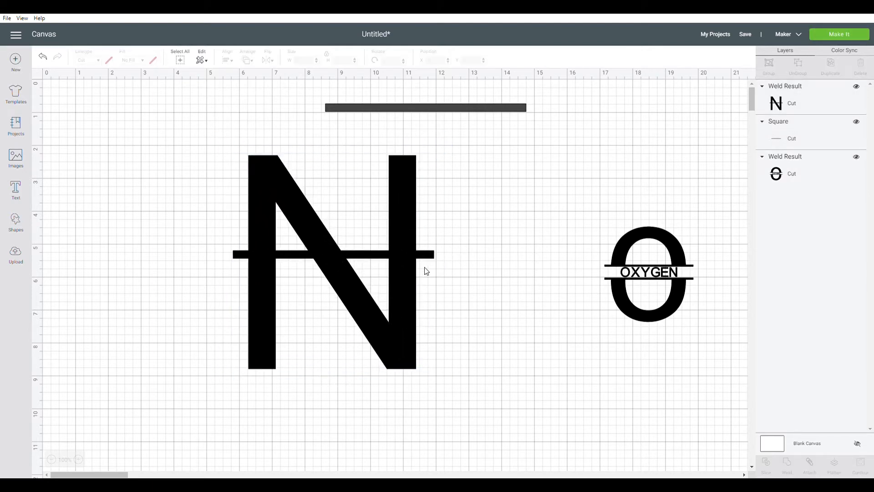
Step: Move the spare bar onto the crossbar's centerline and stretch it down into a rectangle covering the lower half of the N
left_click_drag(445, 114, 329, 258)
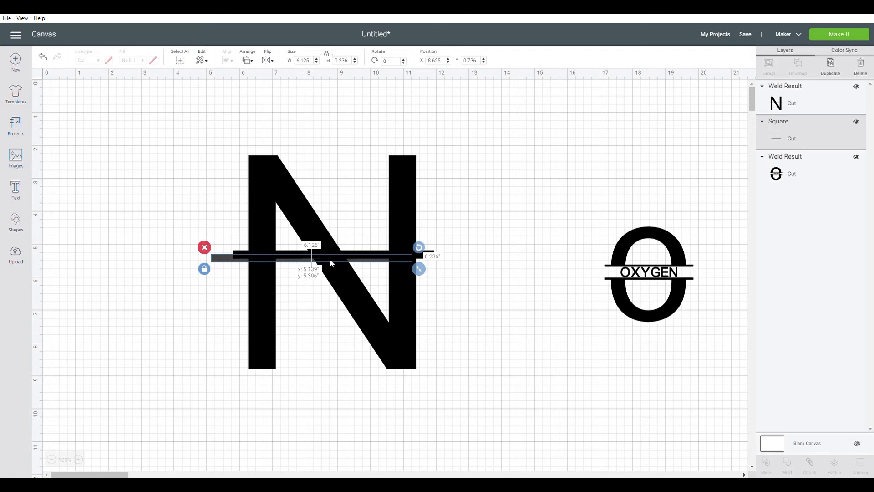
left_click_drag(329, 259, 330, 258)
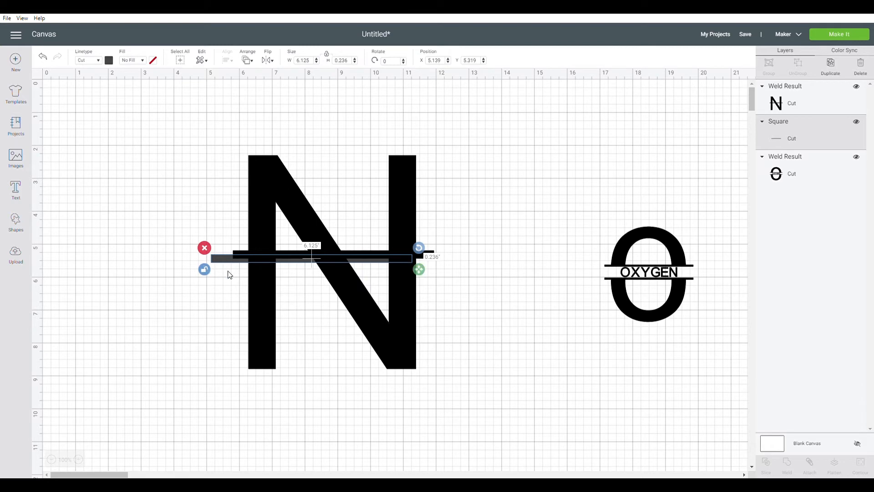
left_click_drag(420, 269, 471, 393)
left_click(512, 217)
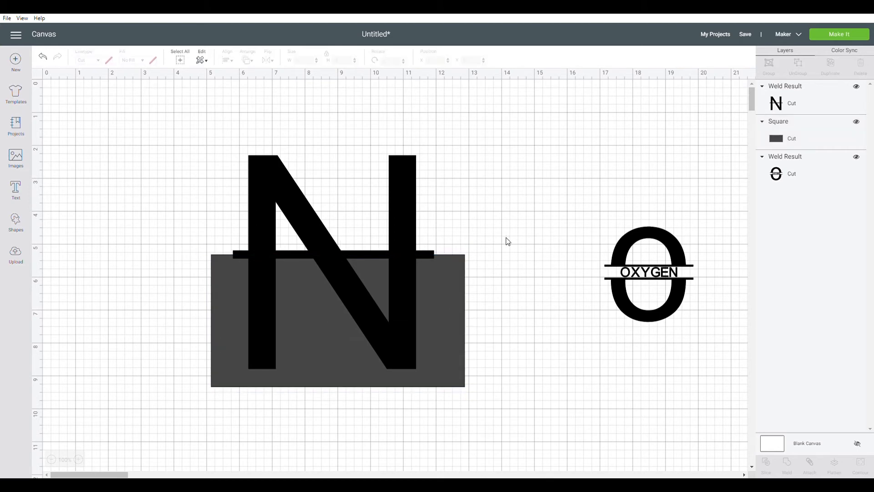
Step: Slice the welded N with the rectangle and delete the two grey leftover slice pieces
left_click_drag(529, 107, 278, 386)
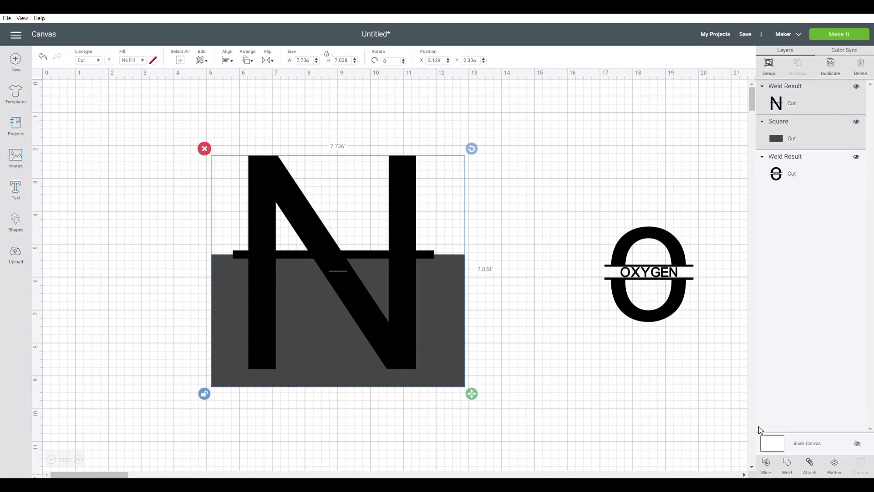
left_click(769, 469)
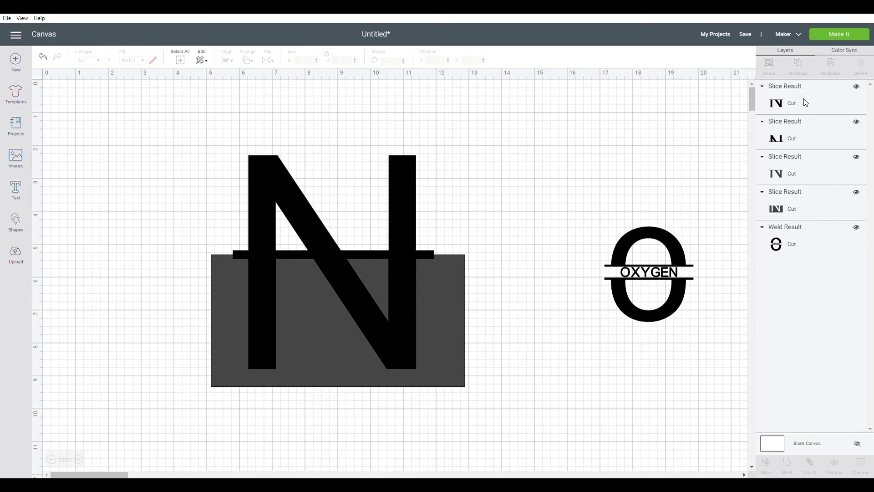
left_click(809, 166)
right_click(808, 164)
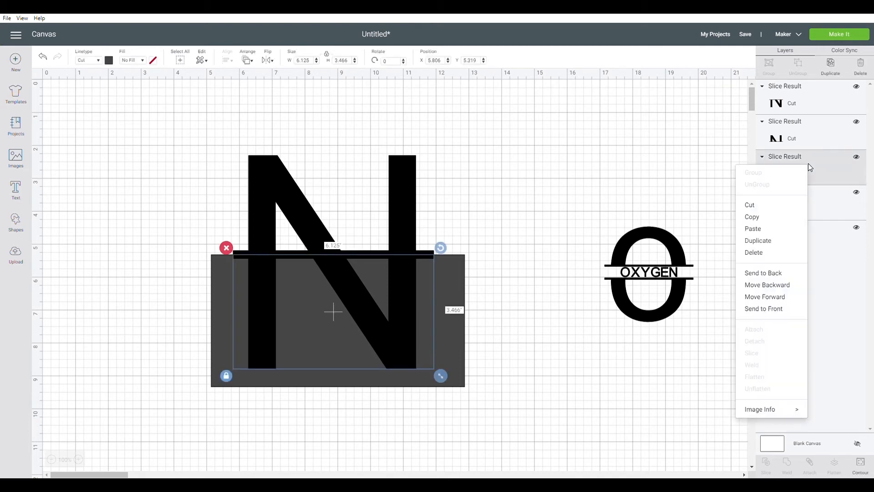
left_click(778, 252)
right_click(829, 167)
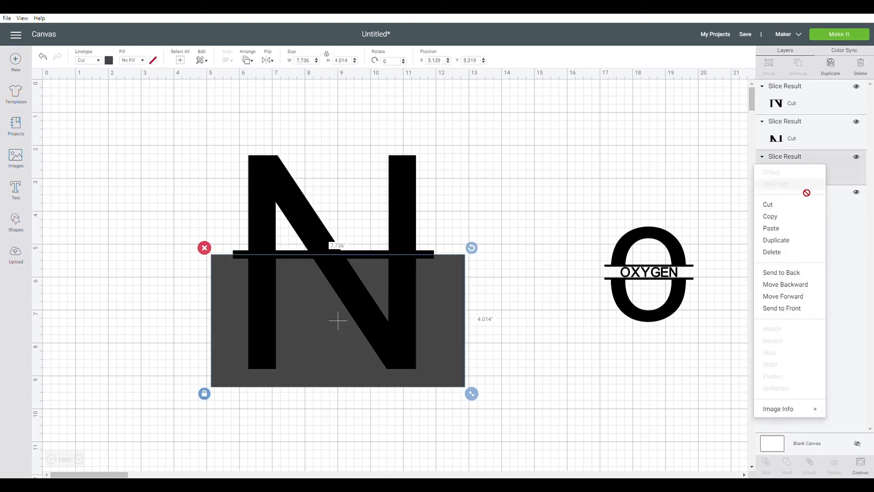
left_click(794, 250)
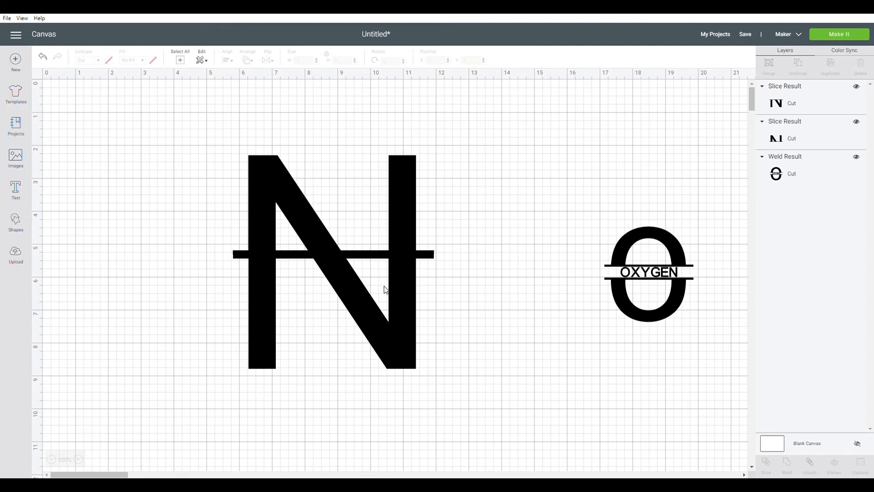
Step: Move the upper and lower halves of the N apart vertically, leaving a gap between their bars for a word
left_click_drag(385, 289, 386, 318)
left_click(387, 215)
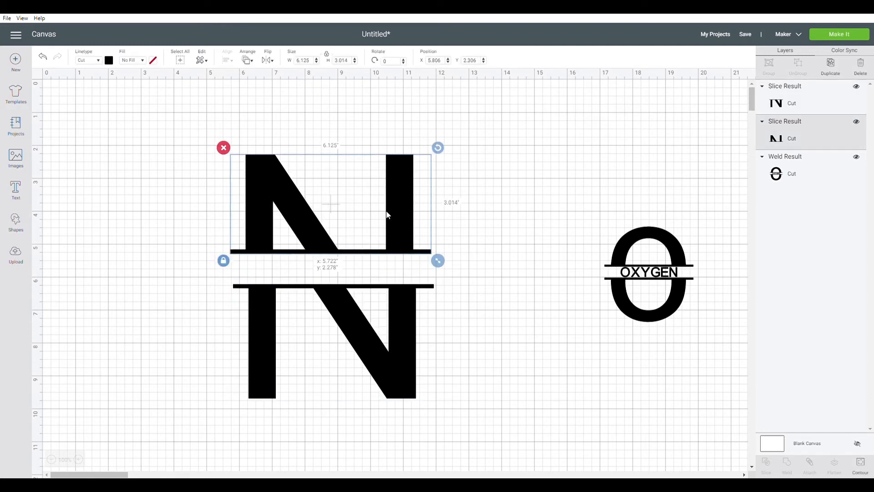
key("shift+Up")
left_click_drag(392, 300, 394, 277)
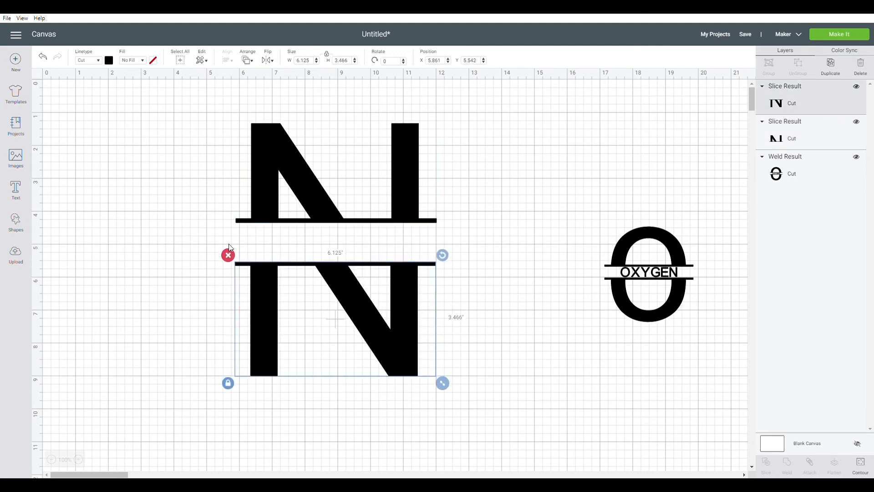
Step: Add the text NARNIA and place it in the gap between the two halves of the N
left_click(16, 188)
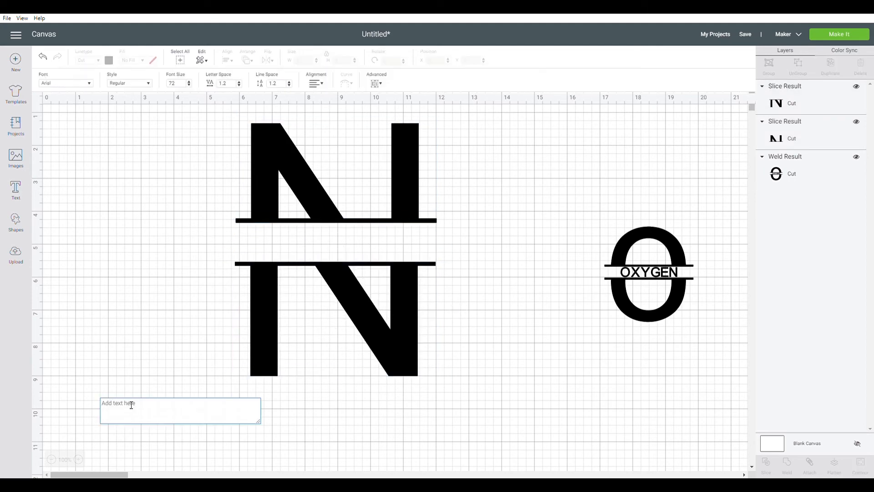
type("NARNIA")
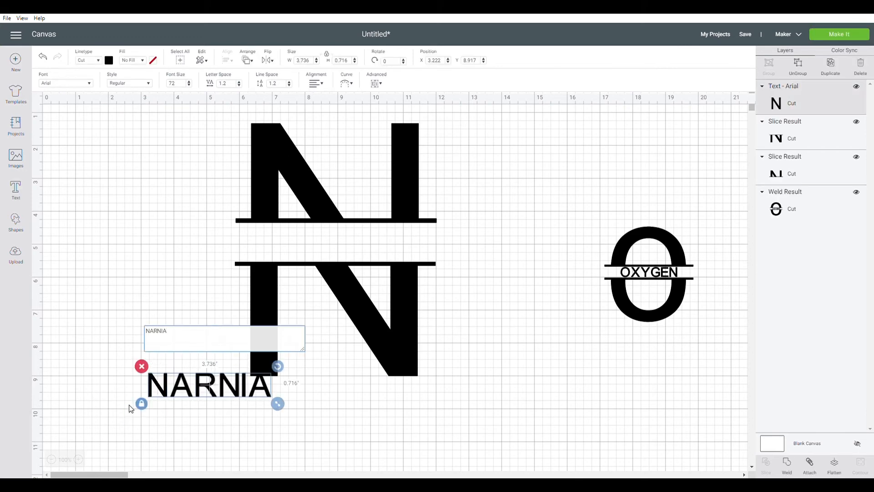
left_click(98, 240)
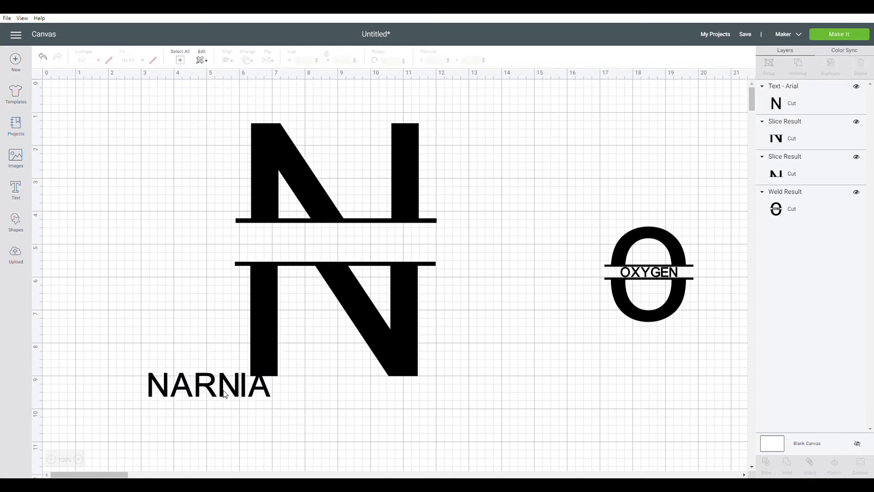
left_click_drag(208, 394, 330, 249)
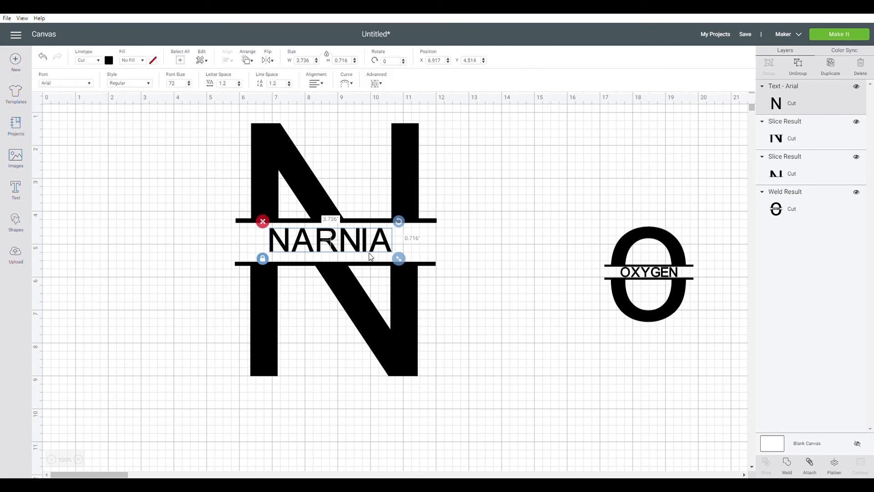
Step: Enlarge the word NARNIA slightly and nudge both halves of the N closer around it
mouse_move(400, 263)
left_mouse_down()
mouse_move(417, 266)
mouse_move(390, 250)
left_mouse_up()
left_click(400, 303)
left_click_drag(400, 303, 400, 300)
left_click_drag(406, 196, 407, 198)
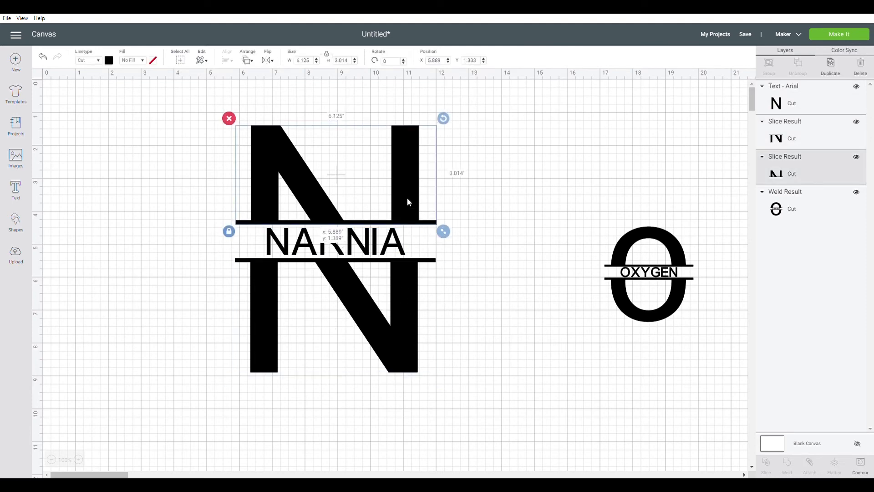
left_click(536, 251)
Step: Center the word NARNIA and both halves of the N horizontally with each other
left_click_drag(487, 117, 296, 299)
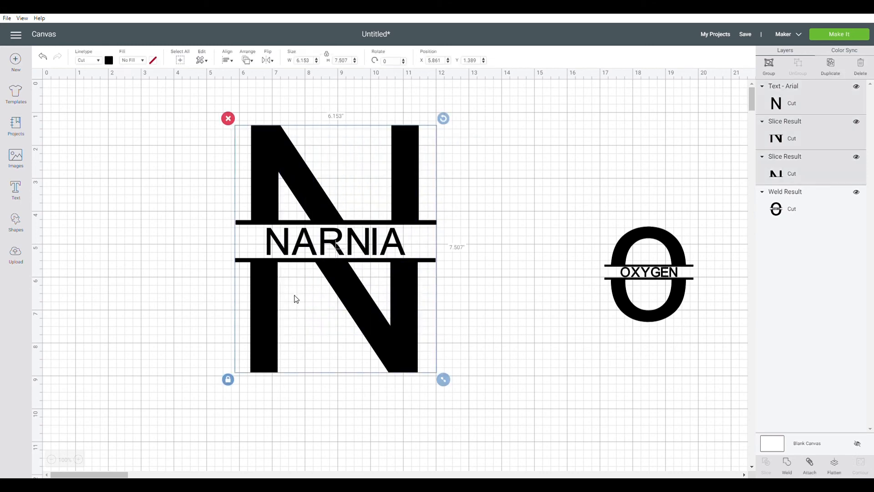
left_click(229, 61)
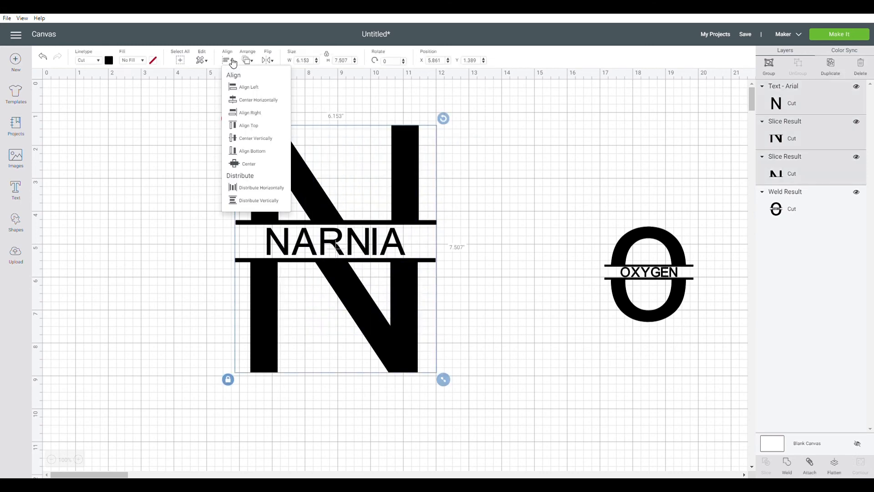
left_click(253, 99)
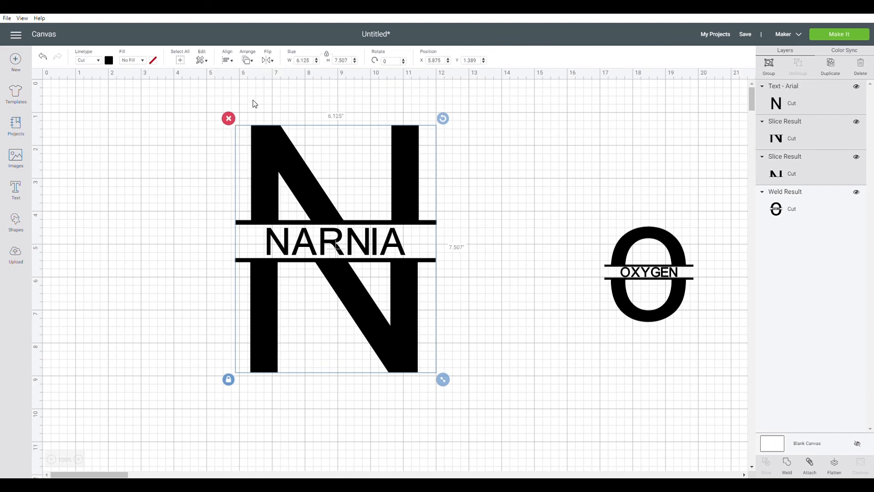
left_click(486, 274)
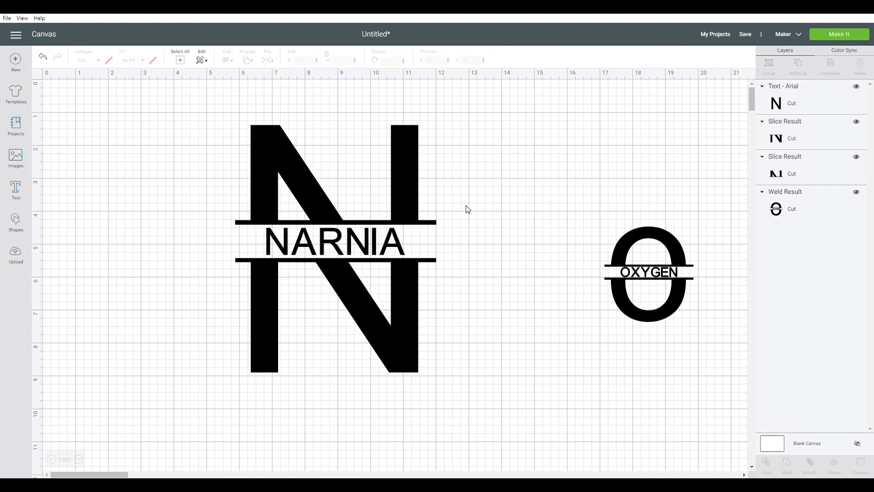
Step: Weld the word NARNIA and both halves of the N into one shape and shift it slightly
left_click_drag(491, 140, 272, 345)
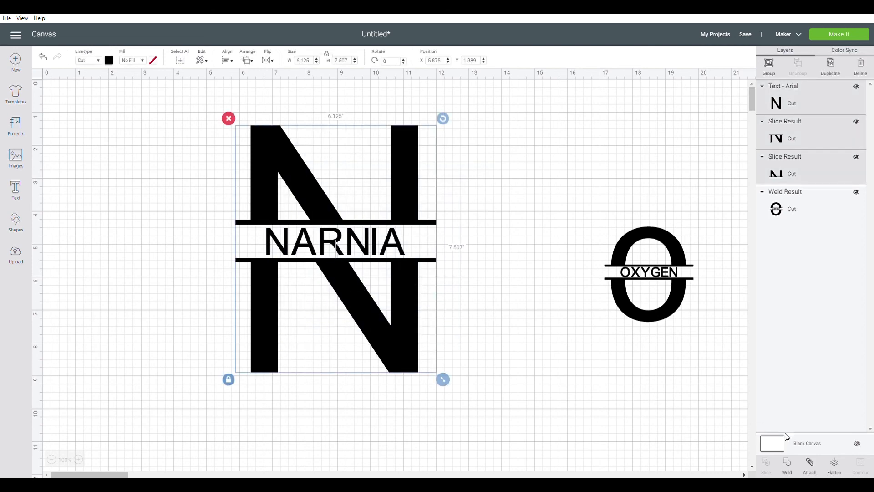
left_click(793, 472)
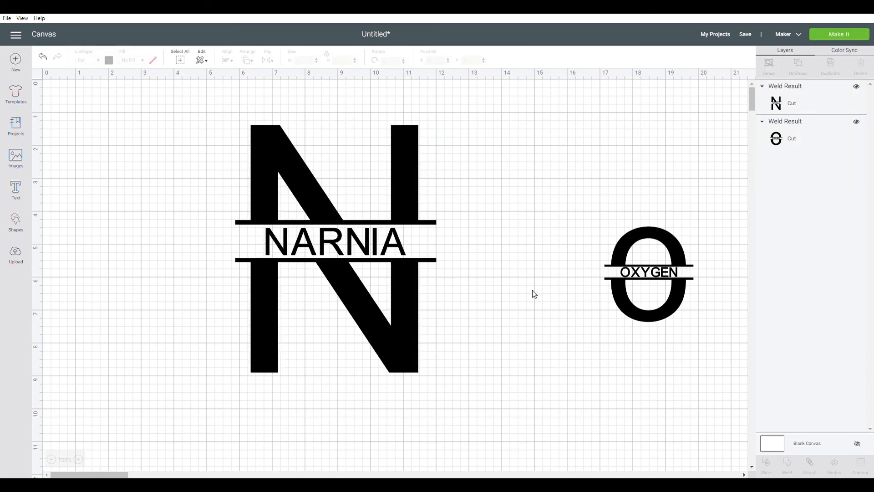
left_click_drag(396, 297, 412, 287)
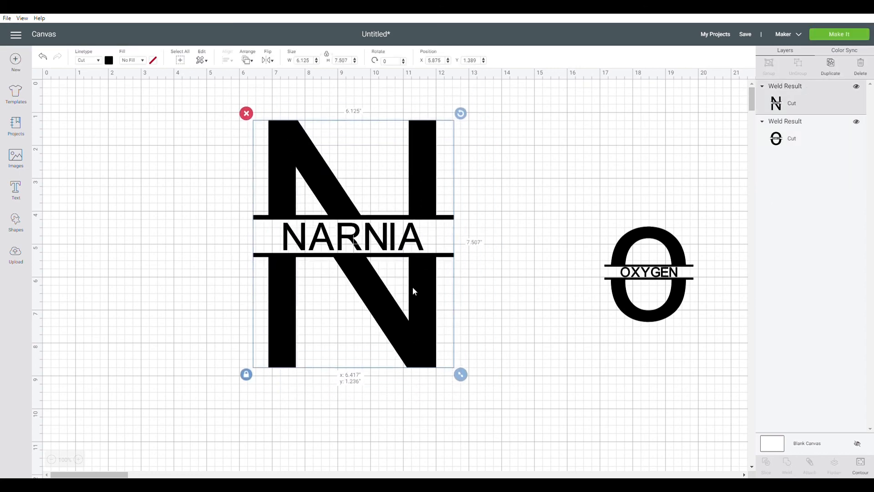
Step: Shrink the NARNIA monogram, enlarge the OXYGEN one to about 5.2 by 5.6 inches, and arrange the two side by side
left_click_drag(461, 374, 362, 254)
left_click_drag(332, 217, 314, 351)
left_click_drag(646, 280, 457, 235)
mouse_move(514, 288)
left_mouse_down()
mouse_move(587, 364)
mouse_move(504, 267)
left_mouse_up()
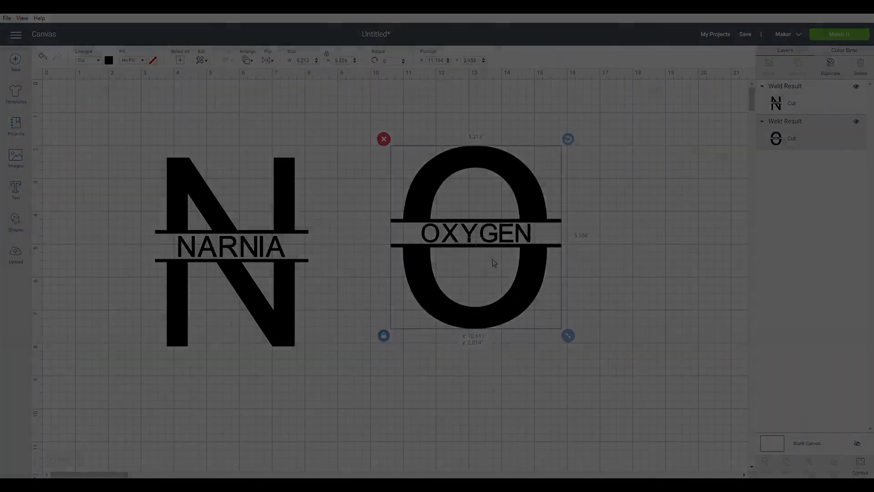